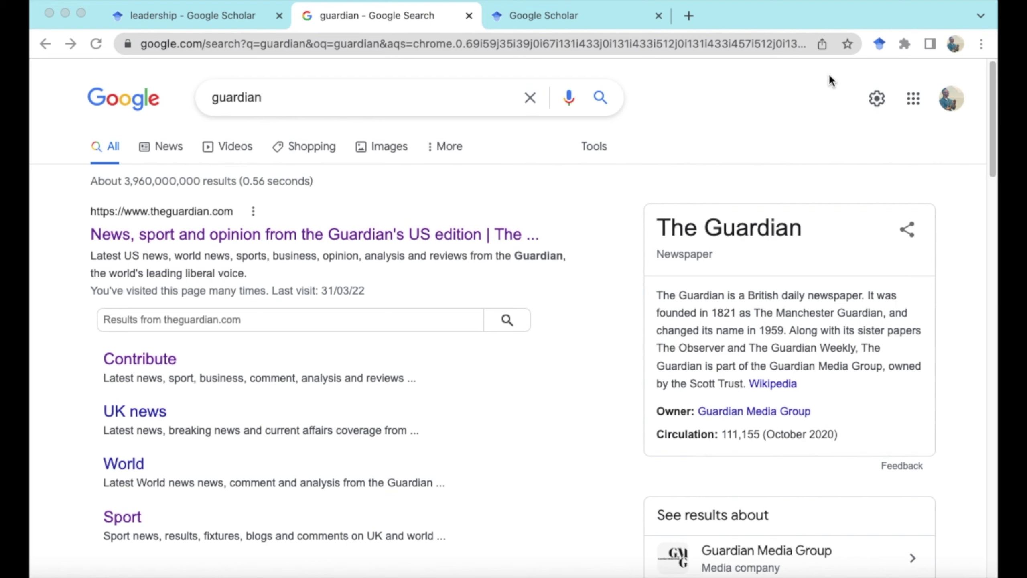
left_click(879, 44)
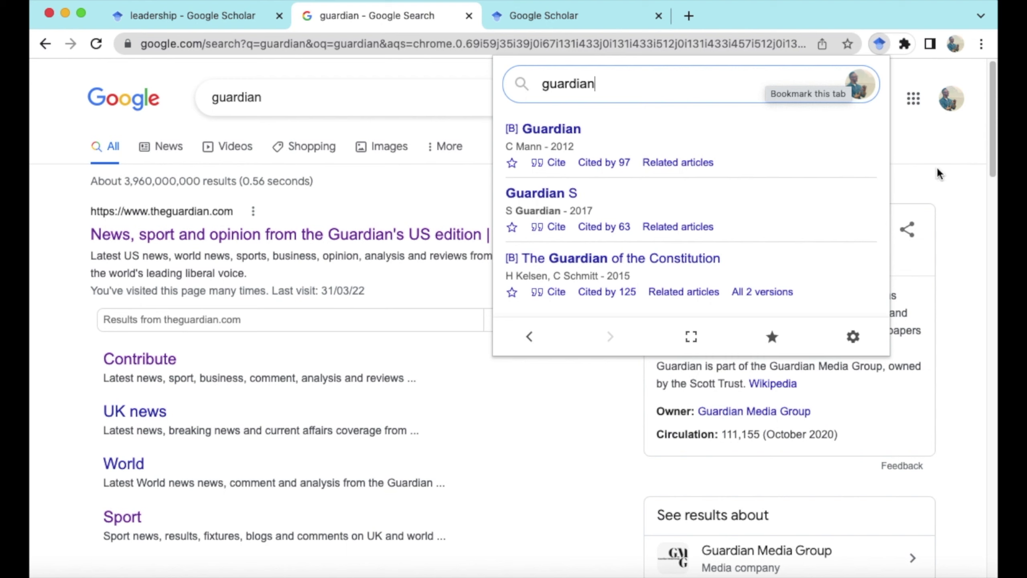
left_click(931, 147)
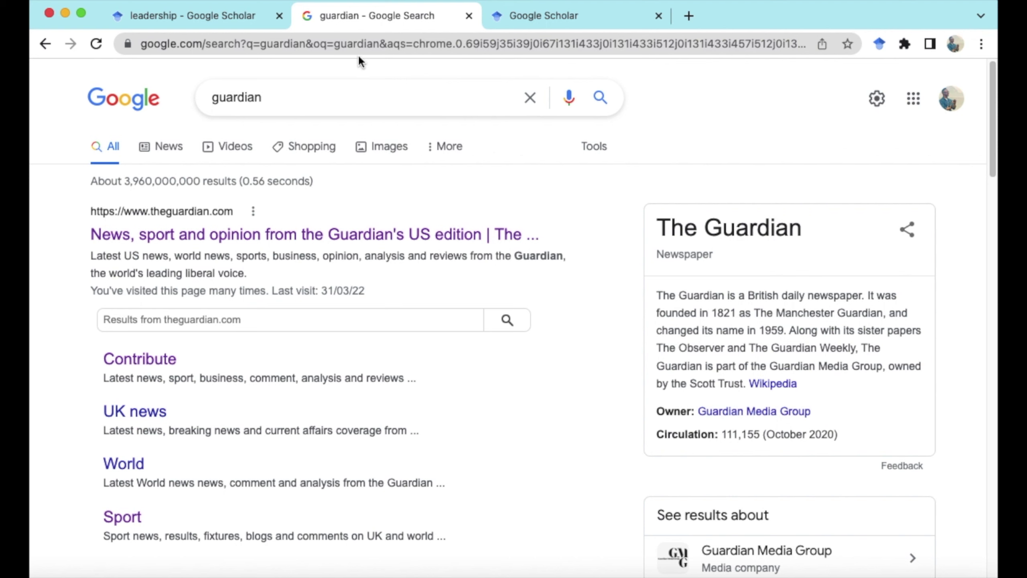
left_click(879, 44)
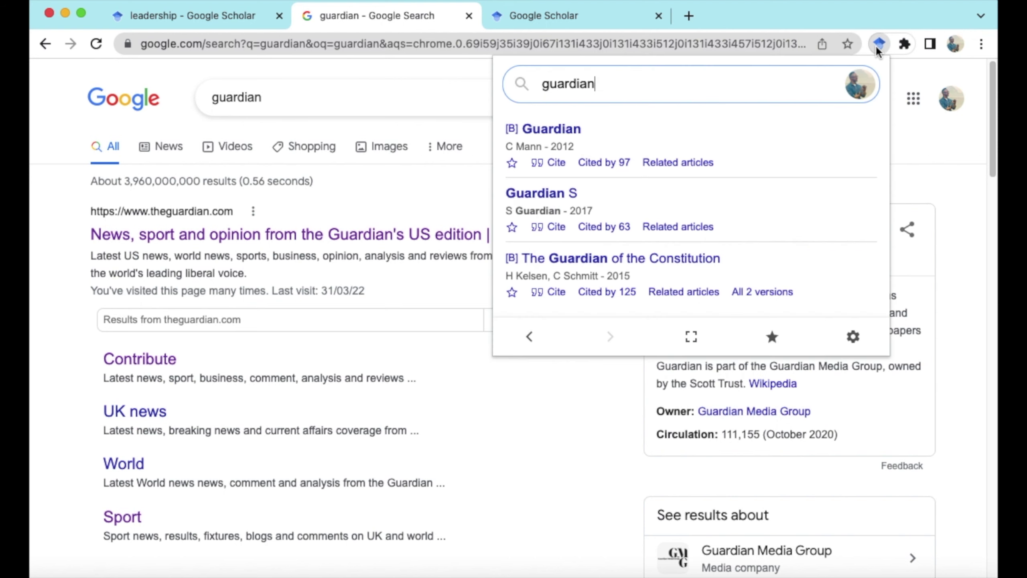
key("BackSpace")
key("BackSpace")
key("BackSpace")
key("BackSpace")
key("BackSpace")
key("BackSpace")
key("BackSpace")
key("BackSpace")
type("egan")
key("Return")
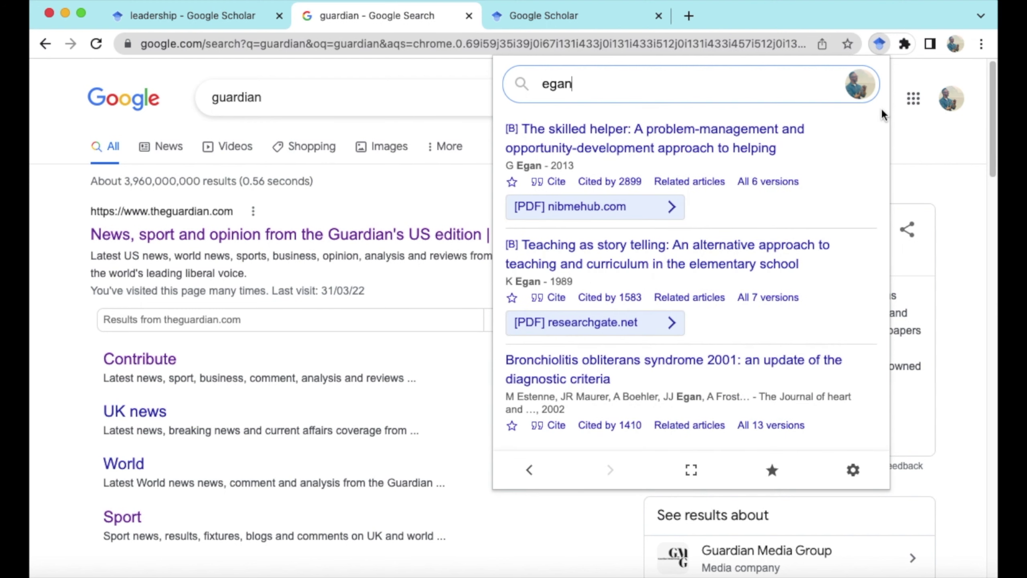
left_click(911, 152)
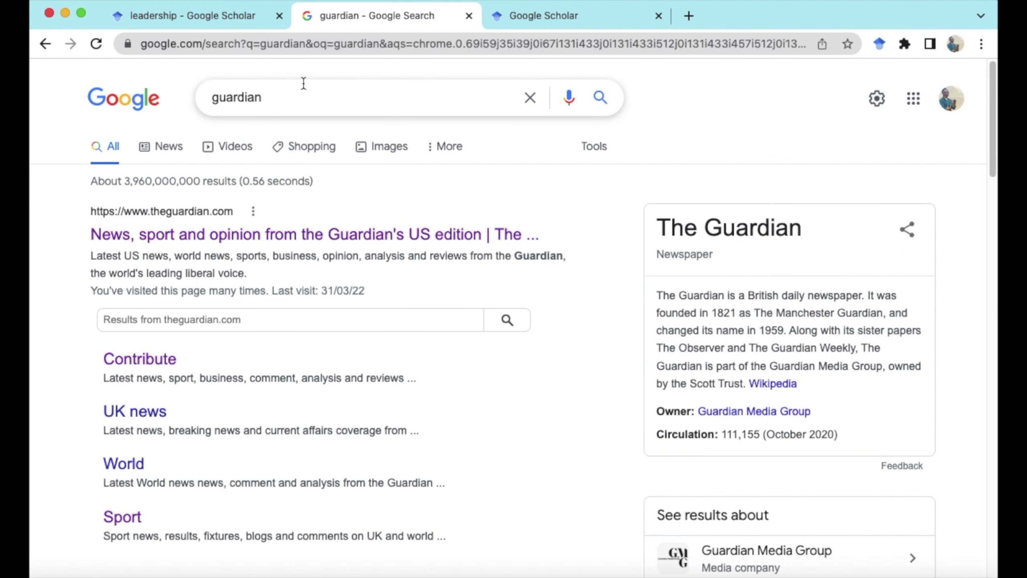
left_click_drag(303, 86, 183, 99)
Replace the old query with a Google search for 'google scholar' and open the Google Scholar site
key("BackSpace")
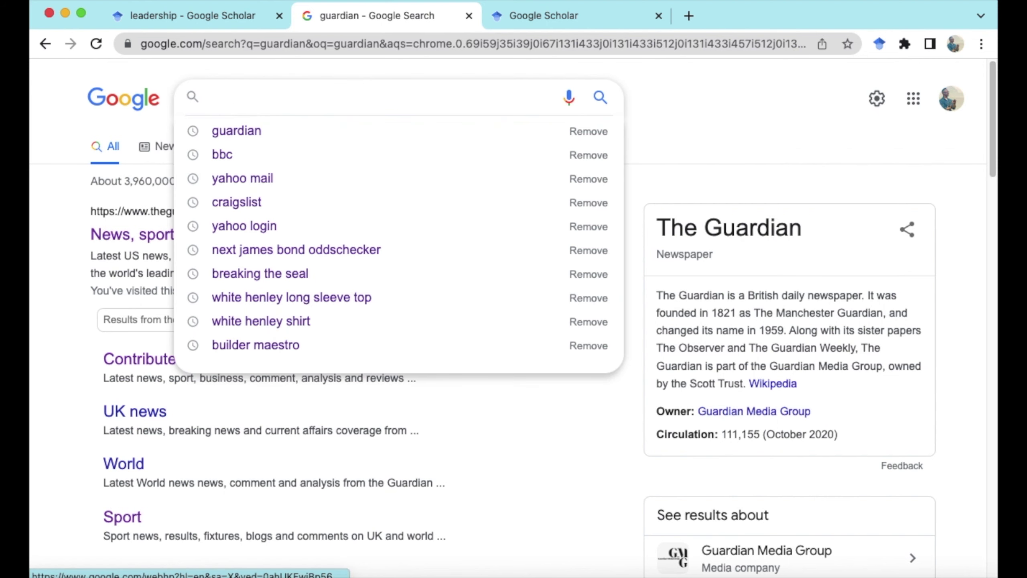
type("google")
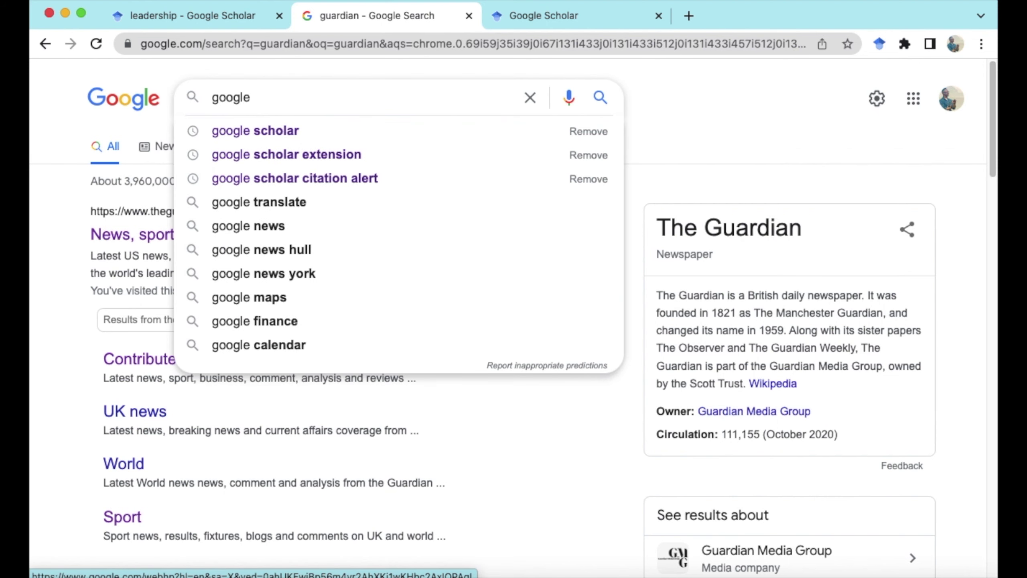
left_click(270, 133)
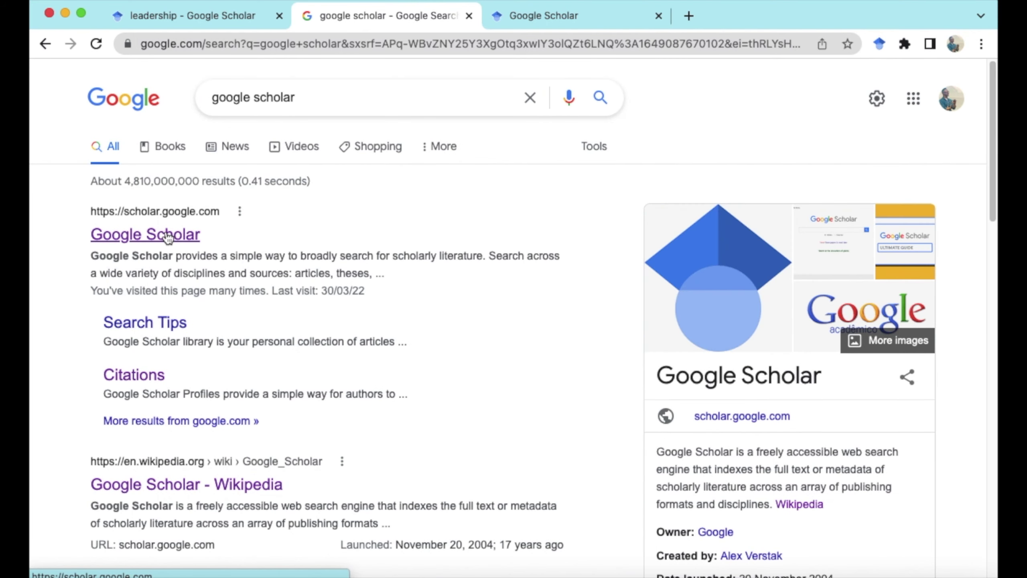
left_click(168, 237)
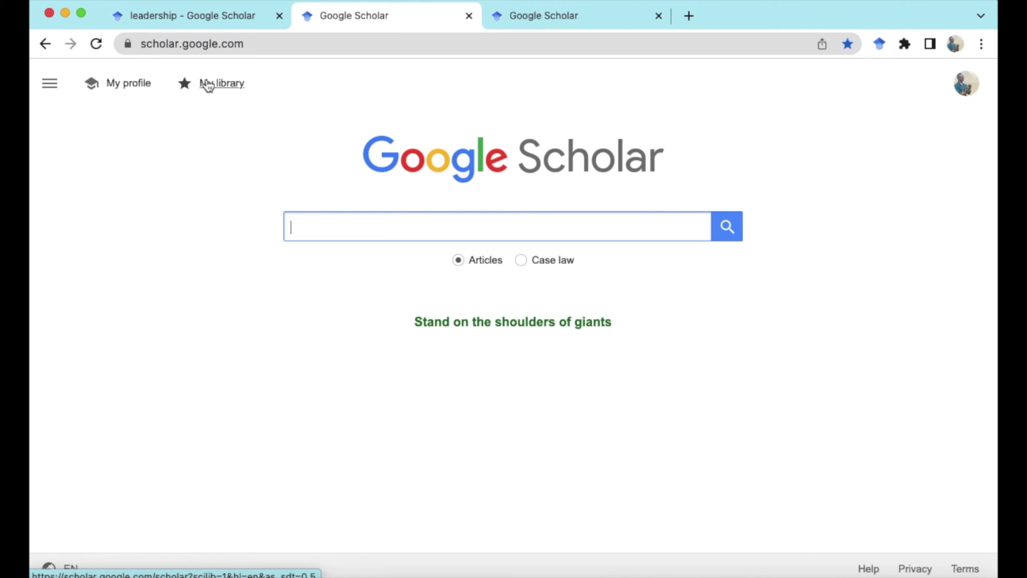
Search Google Scholar for 'charismatic leadership', picked from the suggestions after typing 'leader'
left_click(51, 84)
left_click(295, 179)
left_click(340, 233)
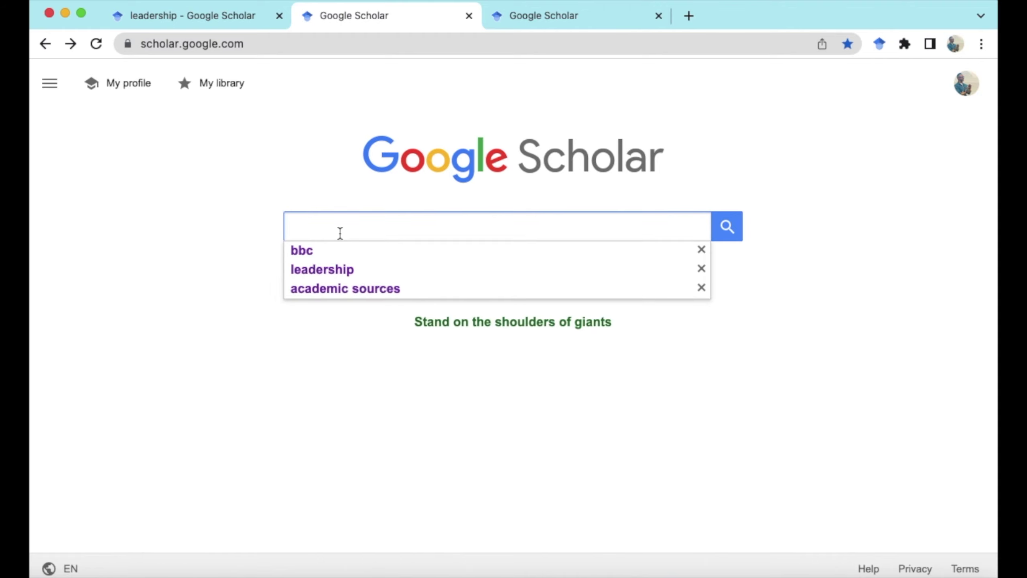
type("leader")
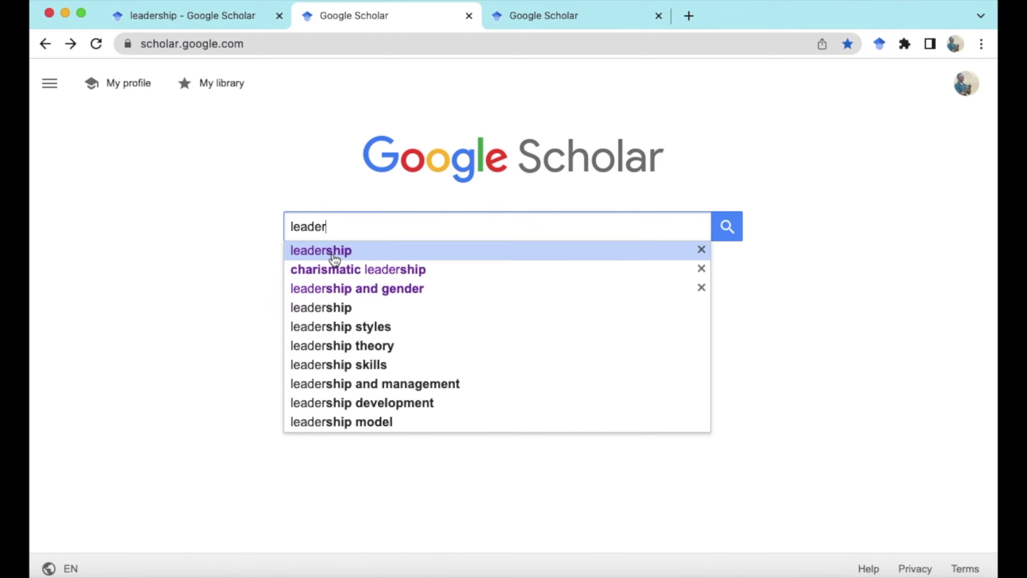
left_click(337, 273)
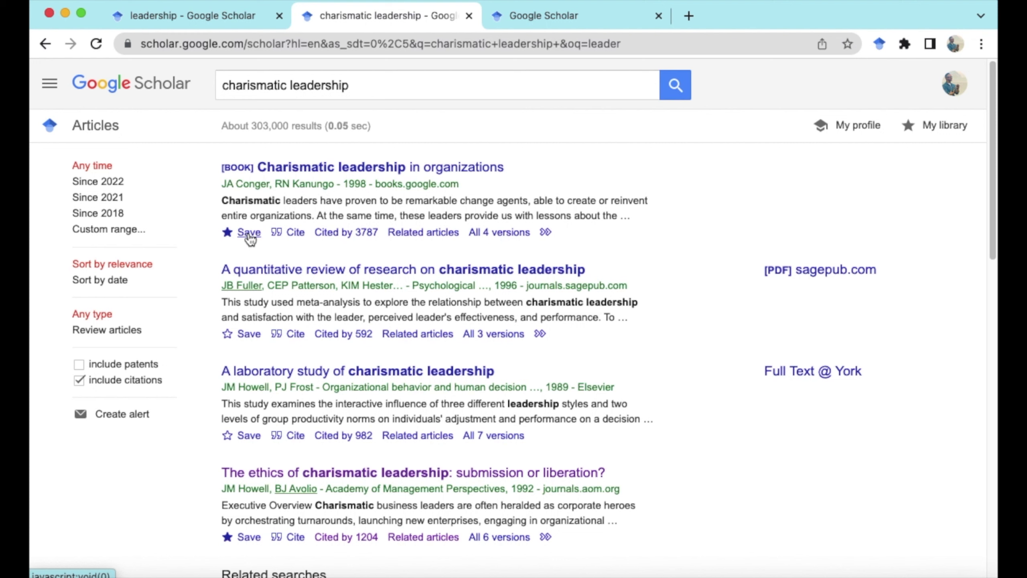
Copy the Harvard citation for the 1998 book 'Charismatic leadership in organizations' and close the Cite window
left_click(296, 235)
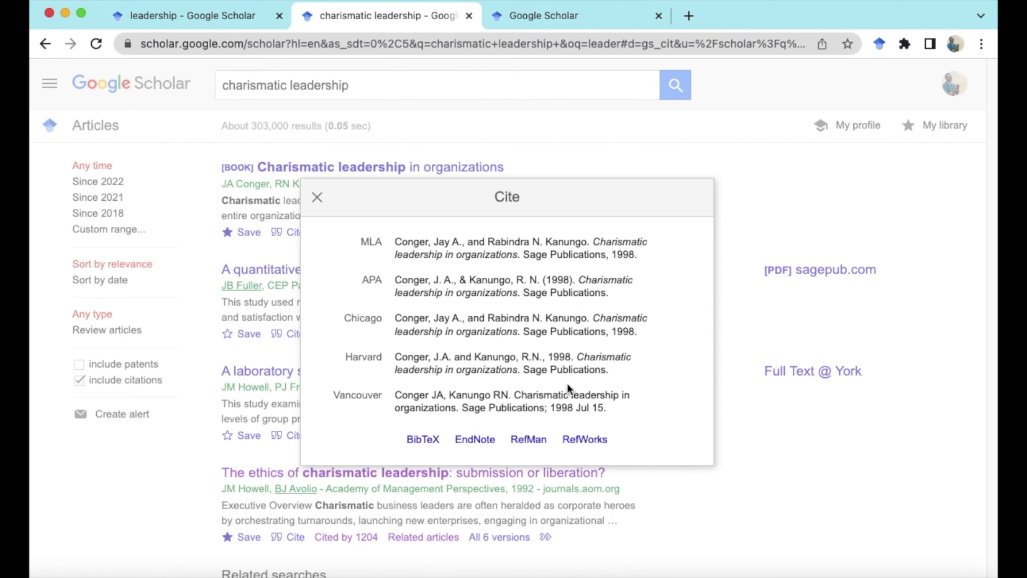
triple_click(614, 371)
left_click_drag(598, 372, 536, 367)
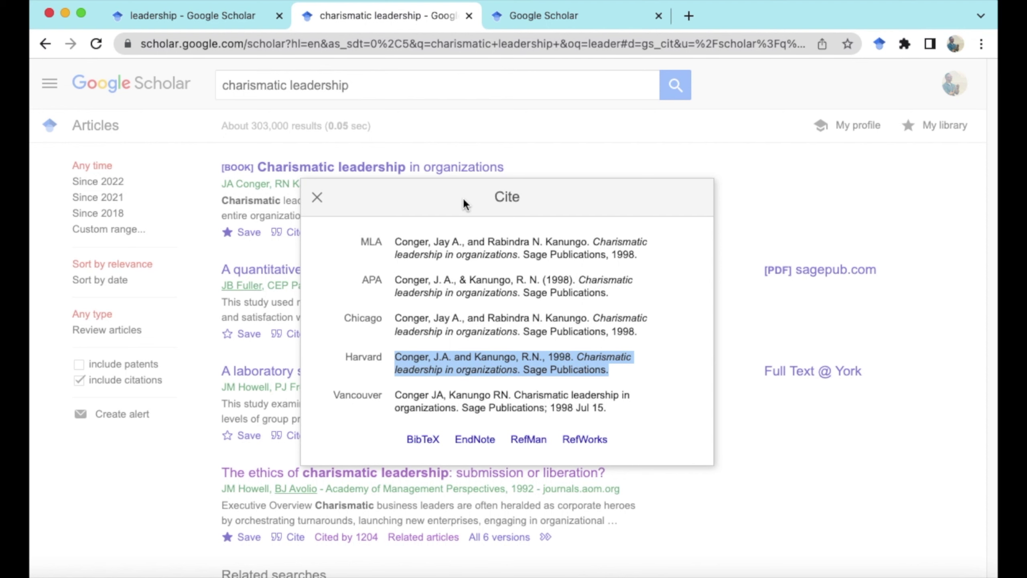
left_click(558, 164)
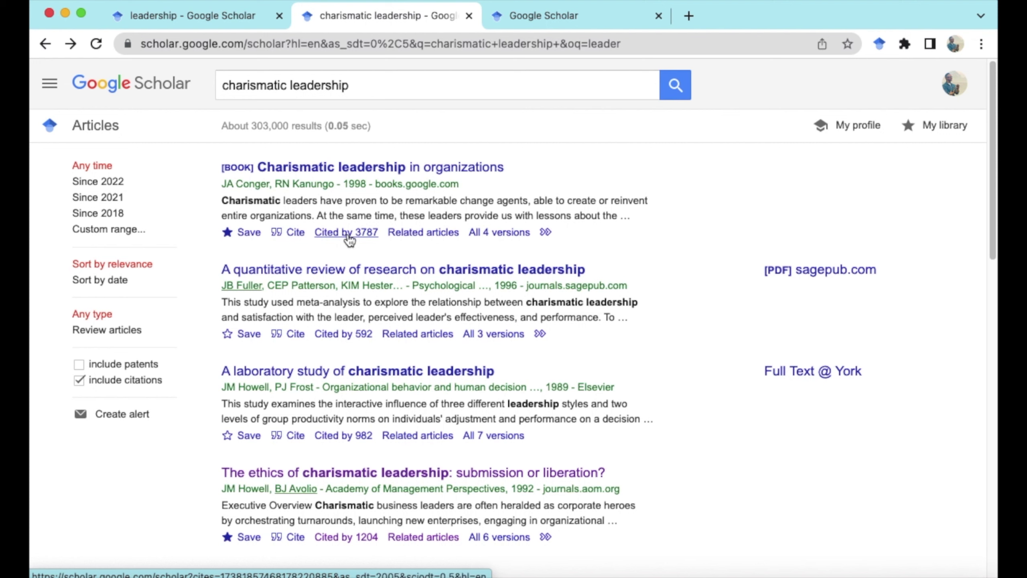
left_click(347, 233)
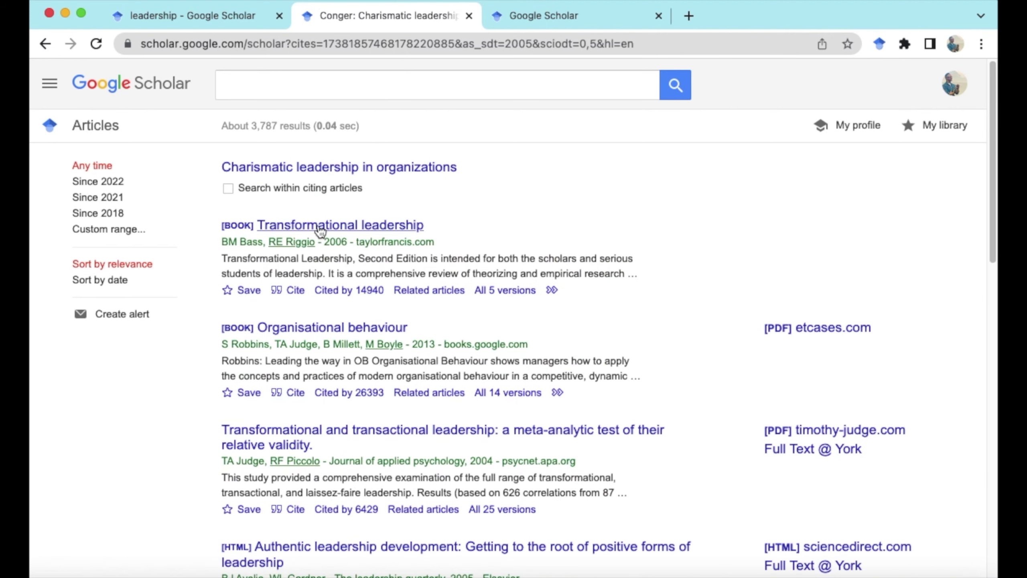
left_click_drag(992, 138, 990, 227)
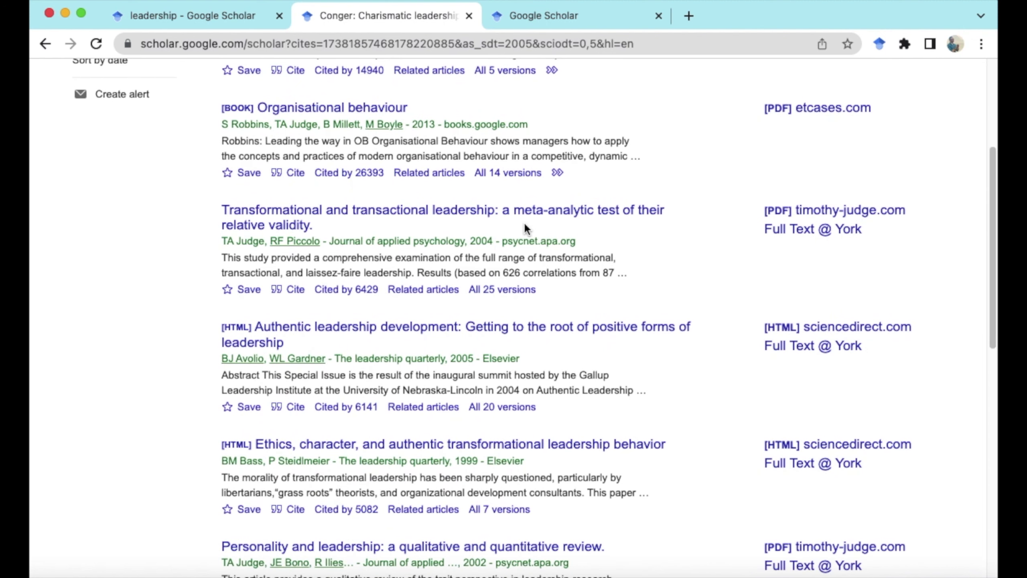
left_click_drag(992, 176, 990, 92)
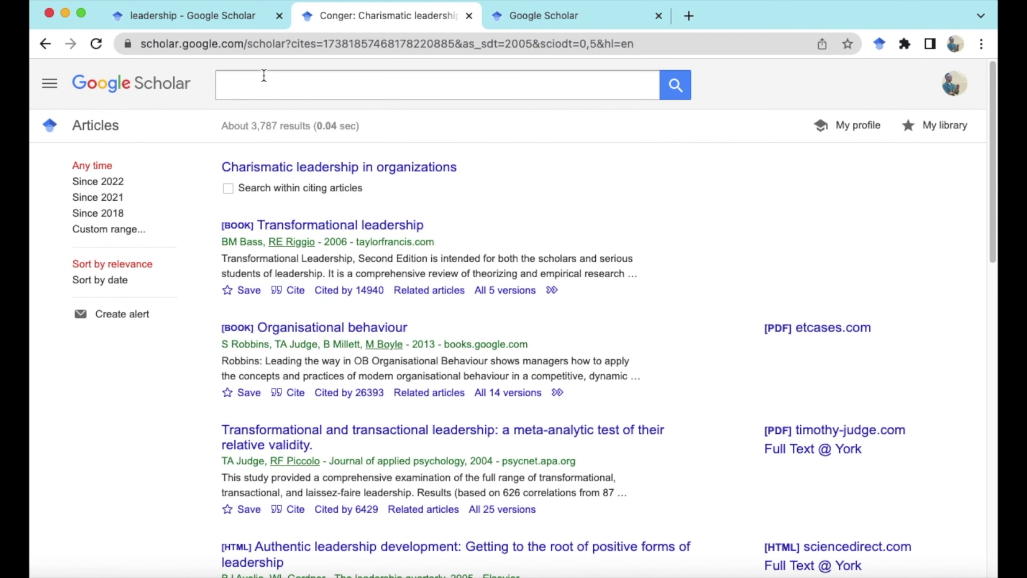
left_click(43, 44)
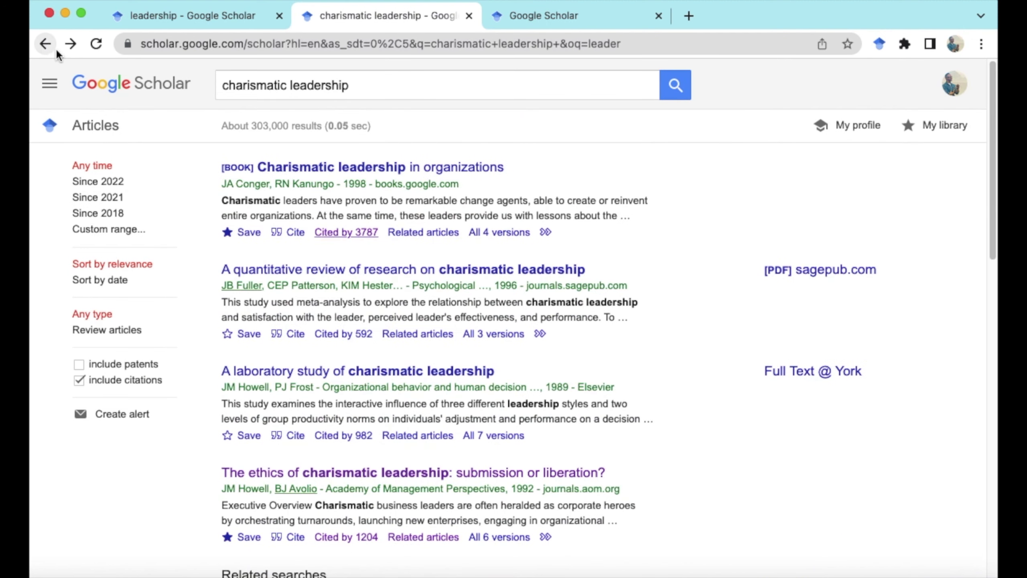
left_click(420, 239)
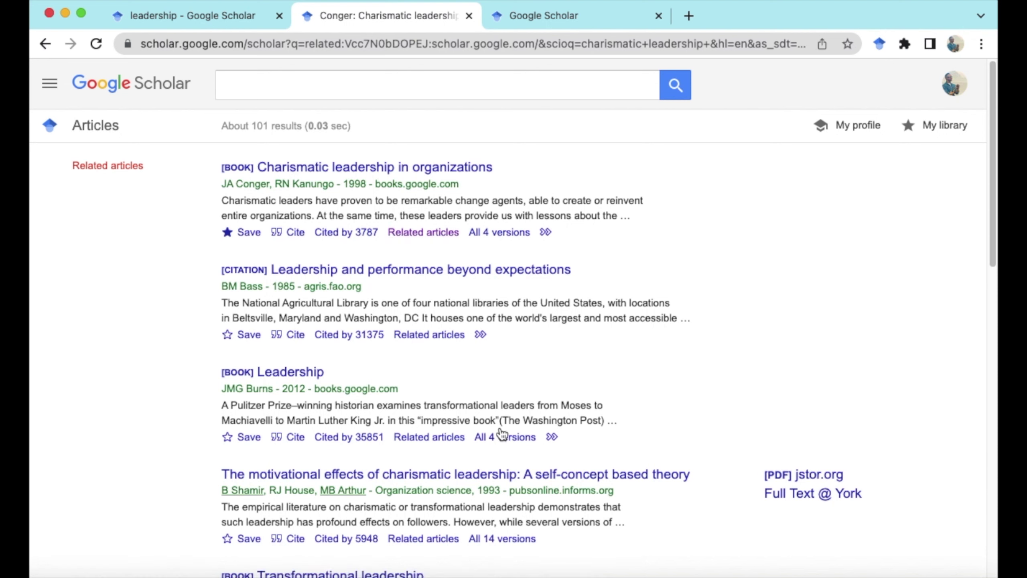
mouse_move(991, 201)
left_mouse_down()
mouse_move(988, 269)
mouse_move(977, 191)
left_mouse_up()
left_click(45, 43)
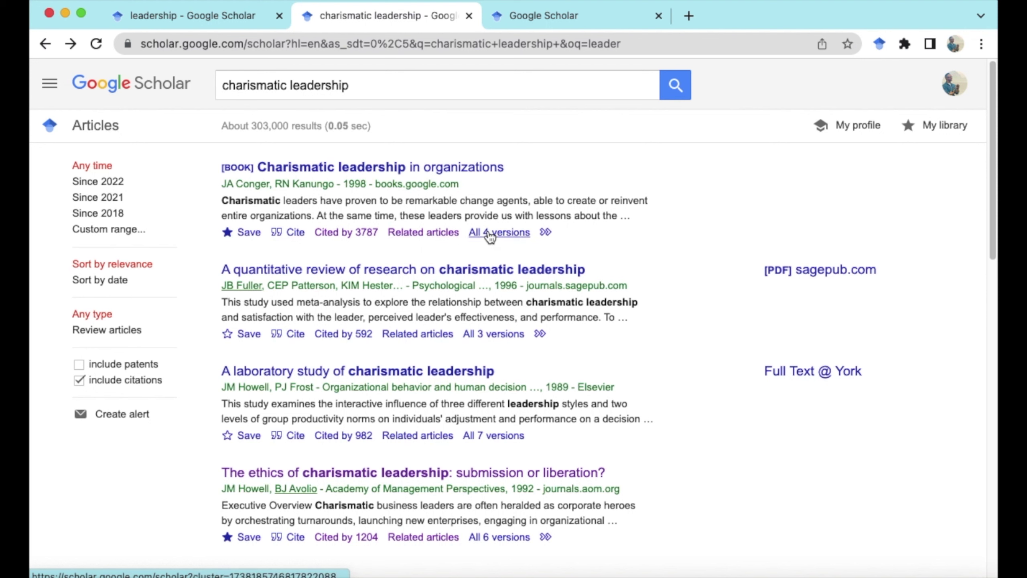
left_click(512, 234)
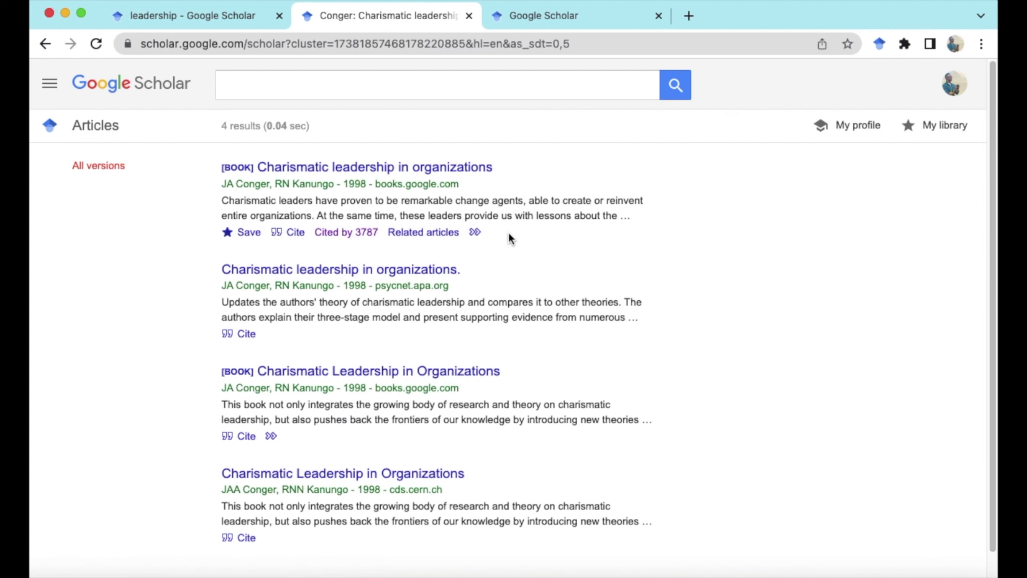
left_click(47, 39)
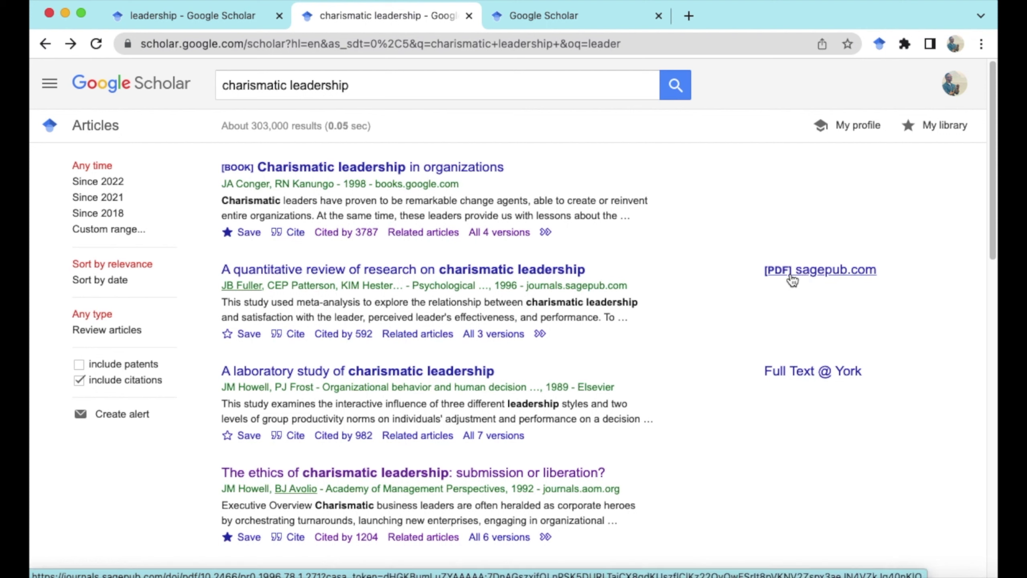
left_click(816, 275)
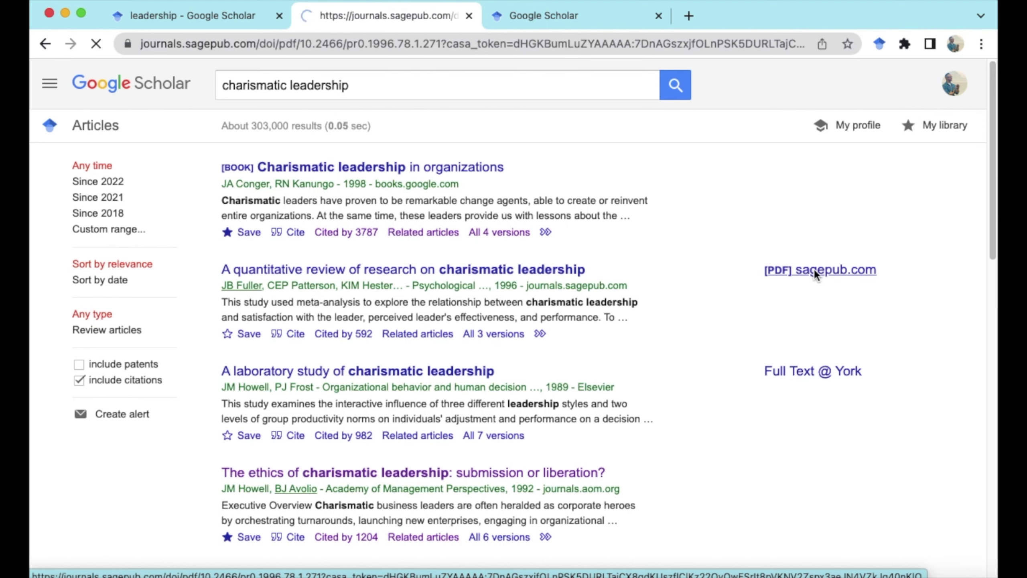
left_click(45, 43)
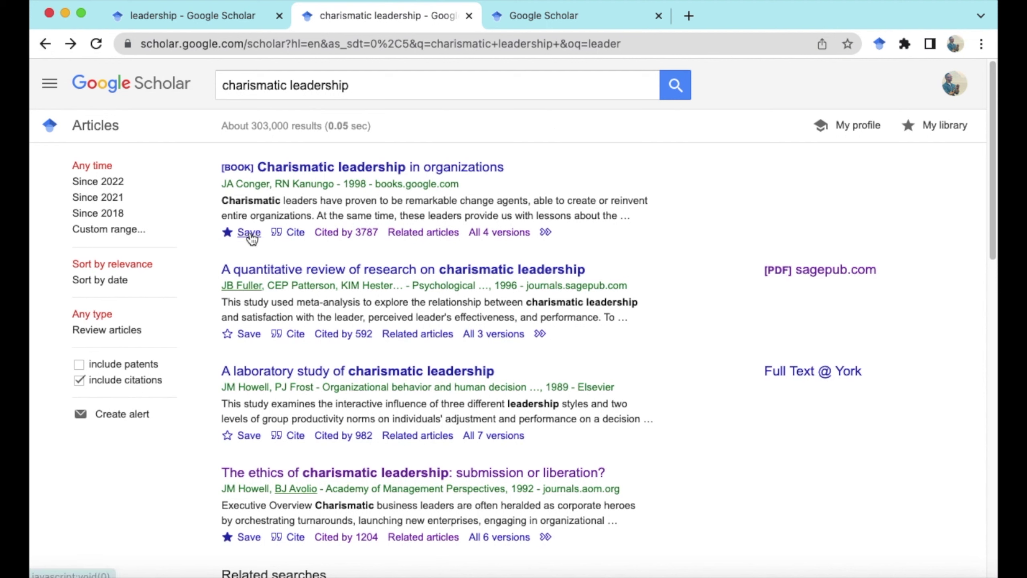
Save 'A quantitative review of research on charismatic leadership' to My library without adding a label
left_click(248, 335)
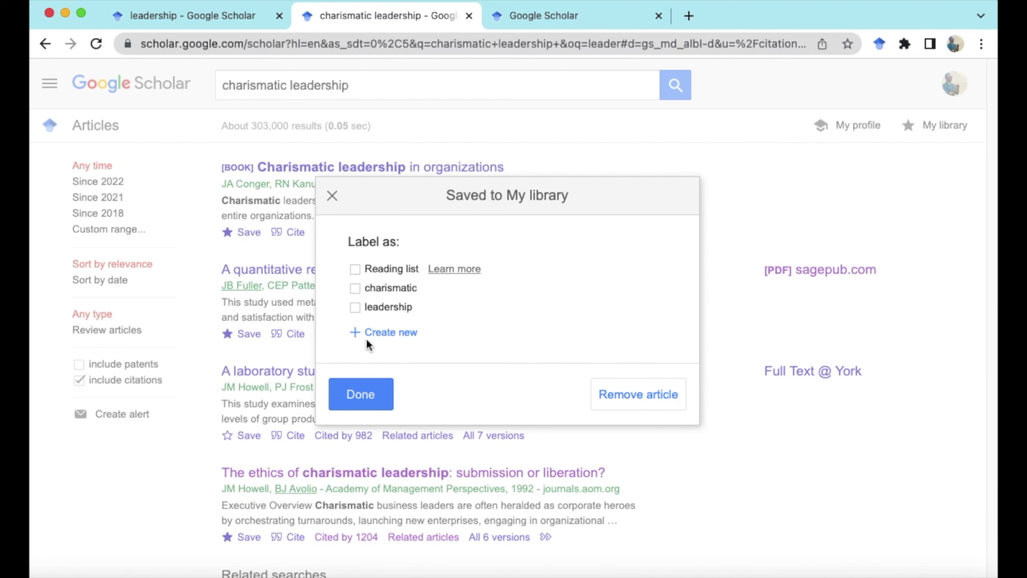
left_click(358, 393)
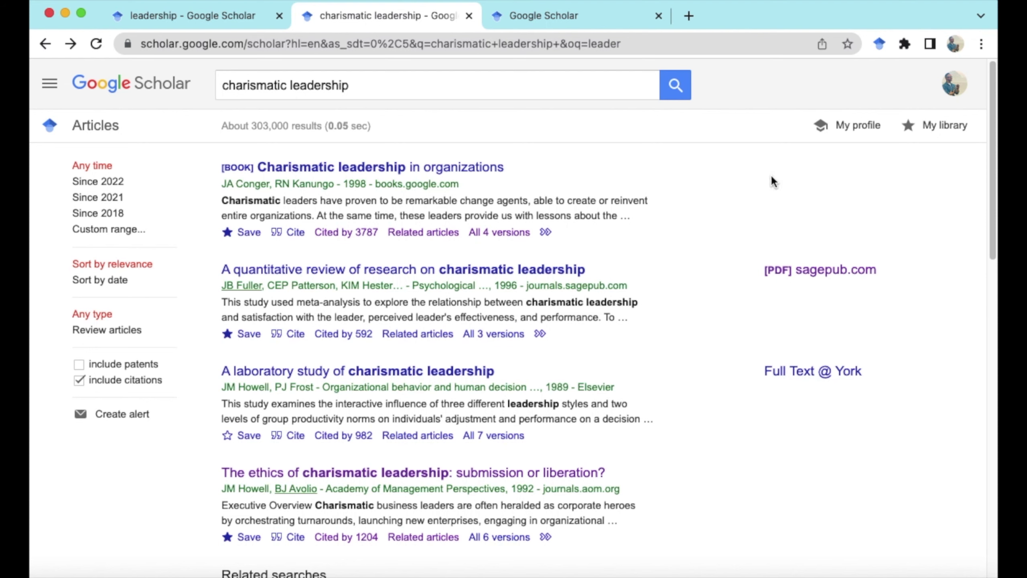
left_click(945, 126)
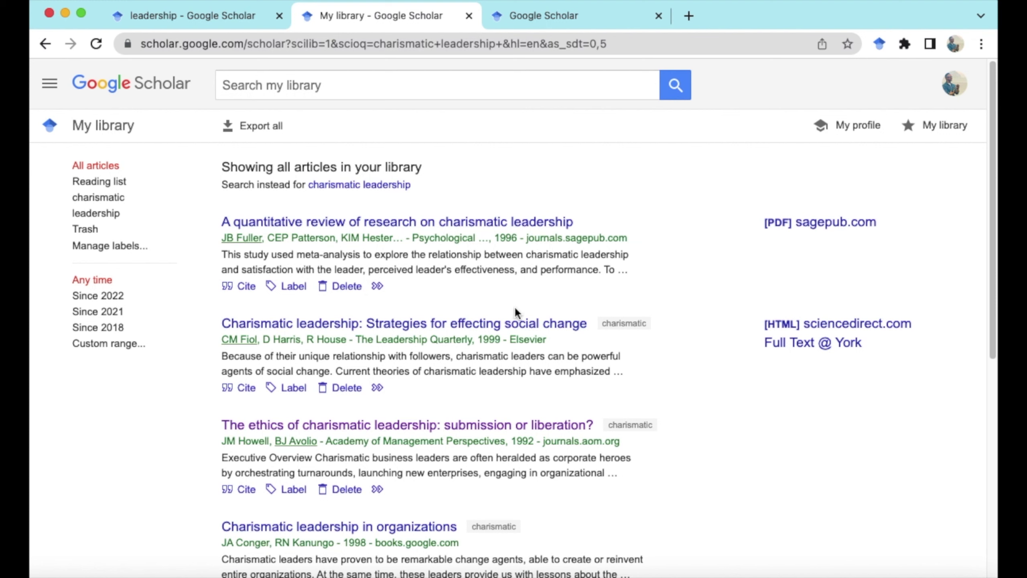
Filter My library to the 'charismatic' label, leaving three articles
left_click(97, 203)
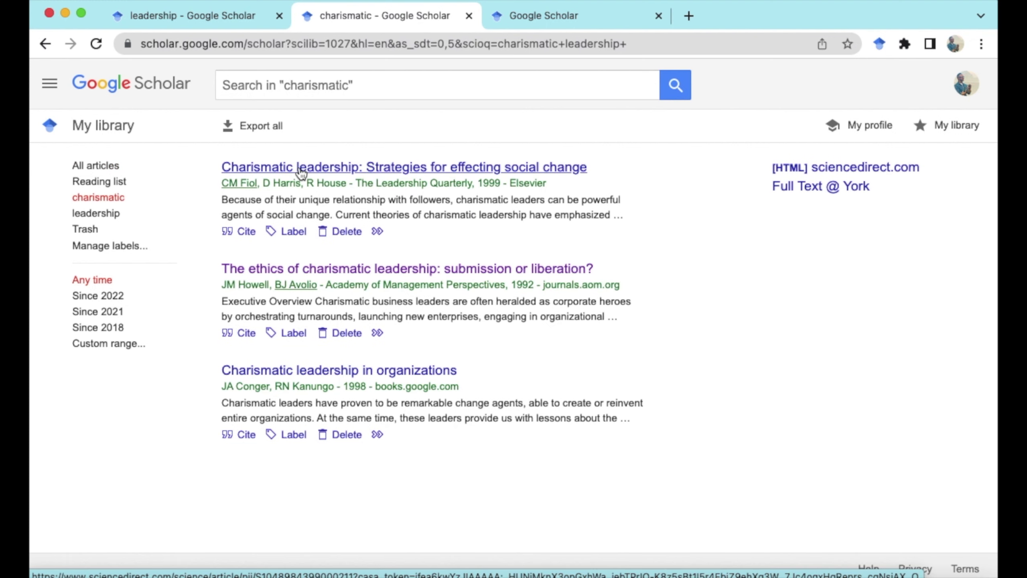